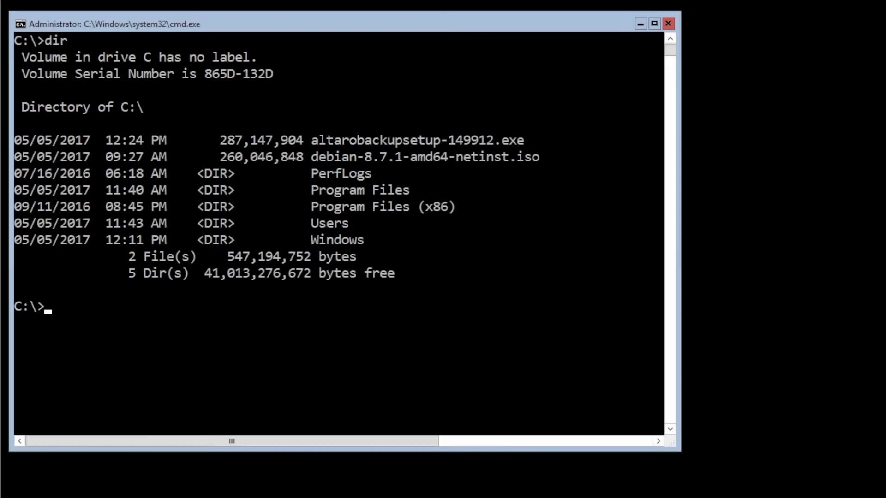
Step: List the C:\ root folder to confirm the altarobackupsetup-149912.exe installer is present
click(553, 281)
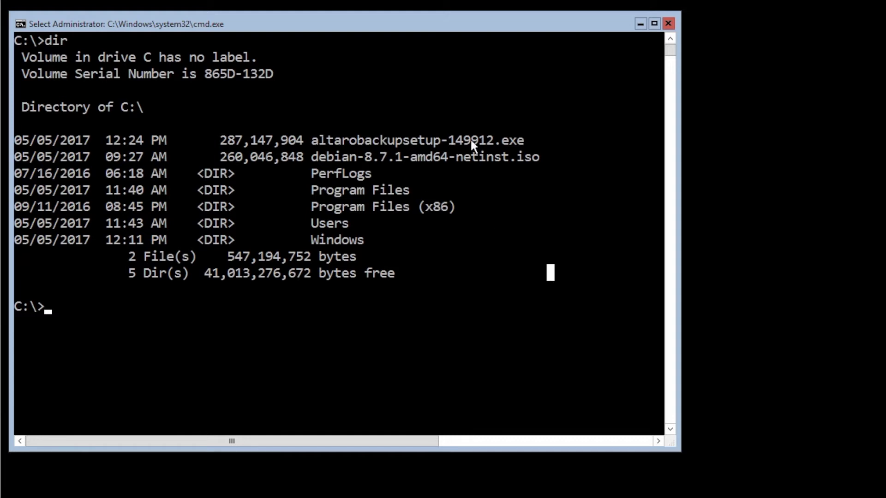
Step: Run altarobackupsetup-149912.exe from the prompt and advance past the setup welcome page
click(308, 352)
text(altarob)
key(Tab)
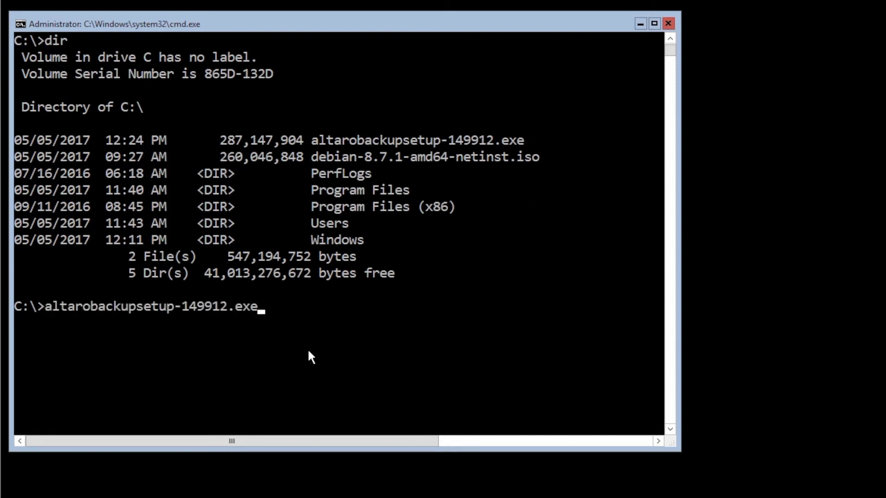
key(Return)
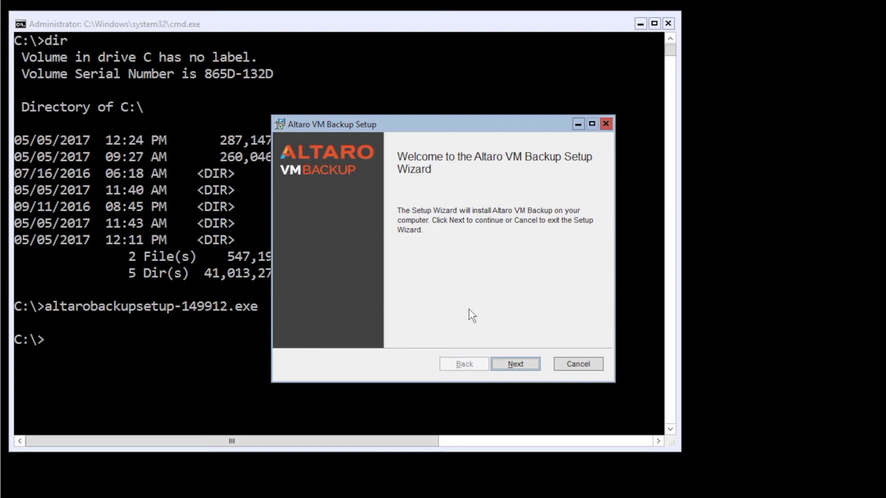
click(525, 363)
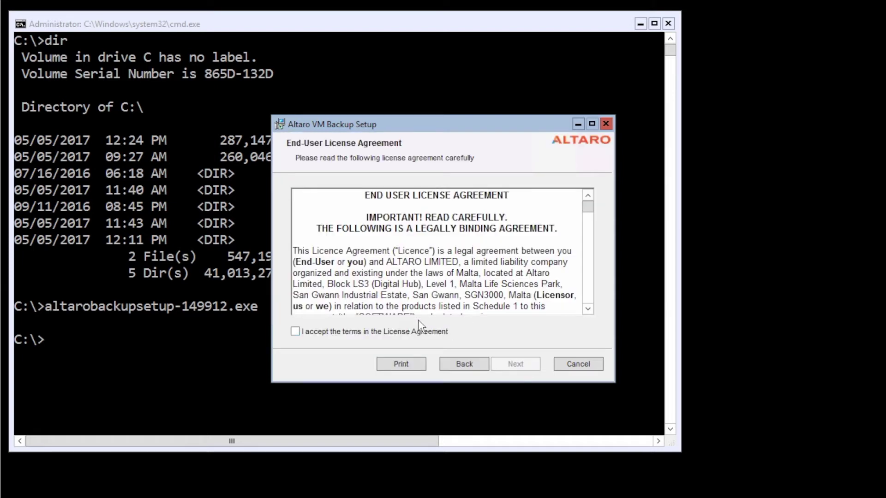
Step: Accept the licence terms, keep the default install folder, and start the installation
click(418, 331)
click(508, 363)
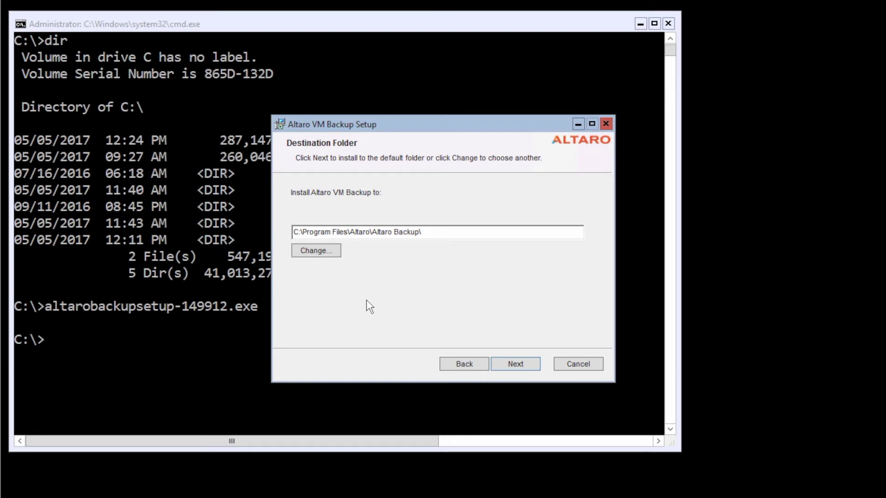
click(524, 364)
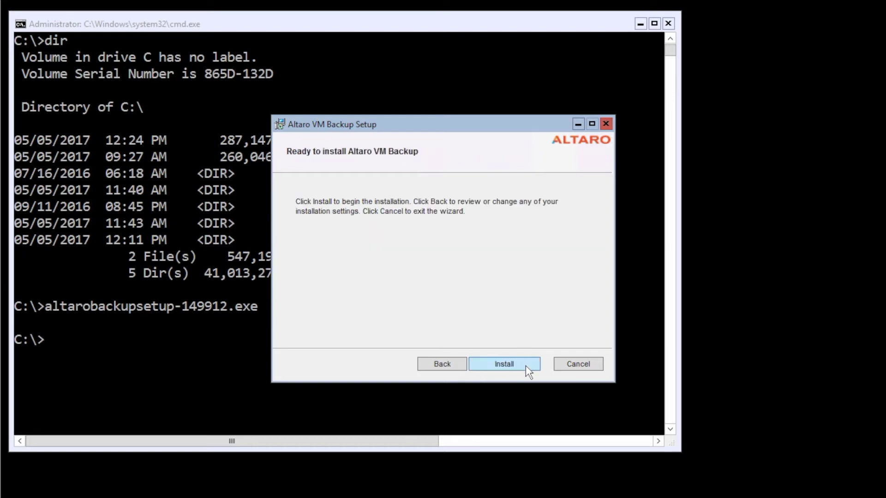
click(518, 362)
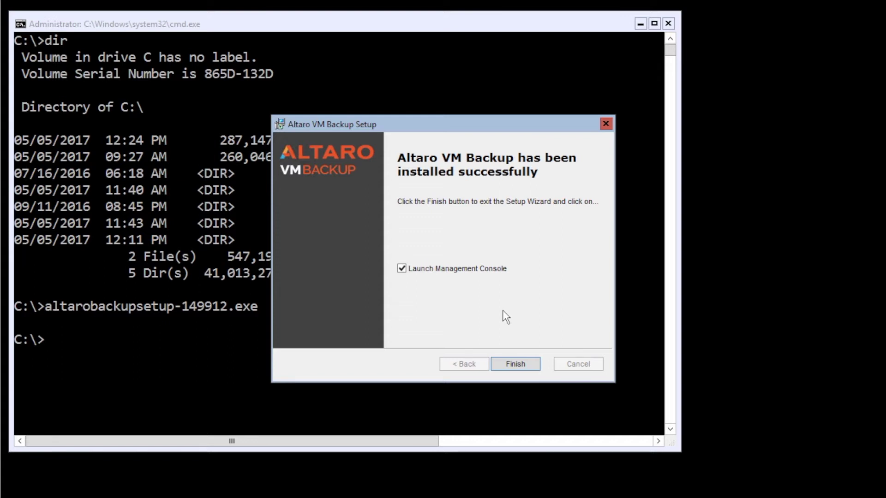
Step: Finish setup and connect the Management Console to This Machine instead of a remote machine
click(516, 365)
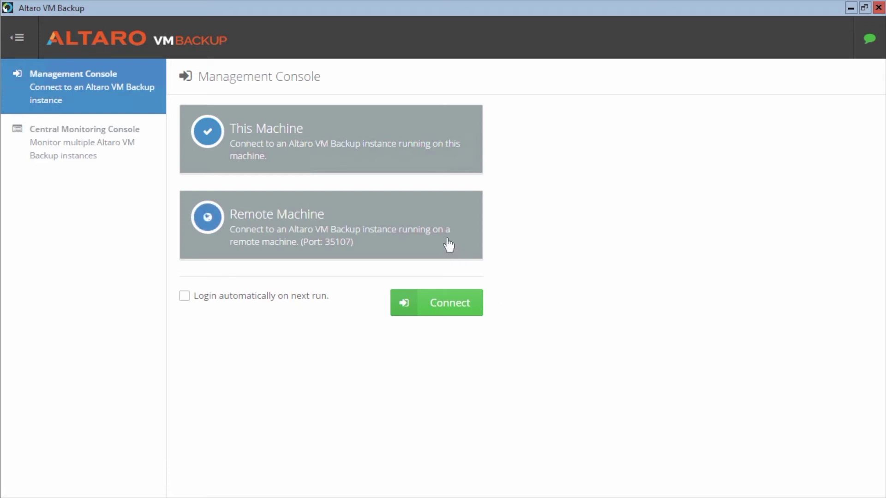
click(383, 230)
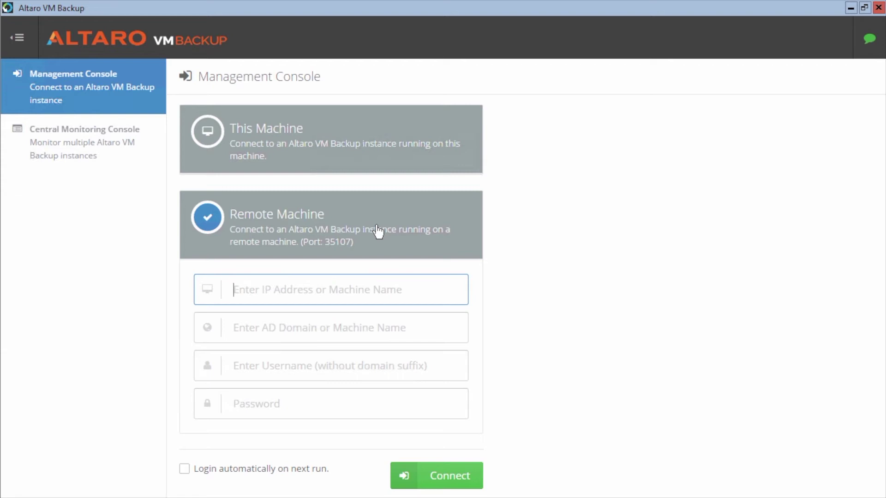
click(386, 157)
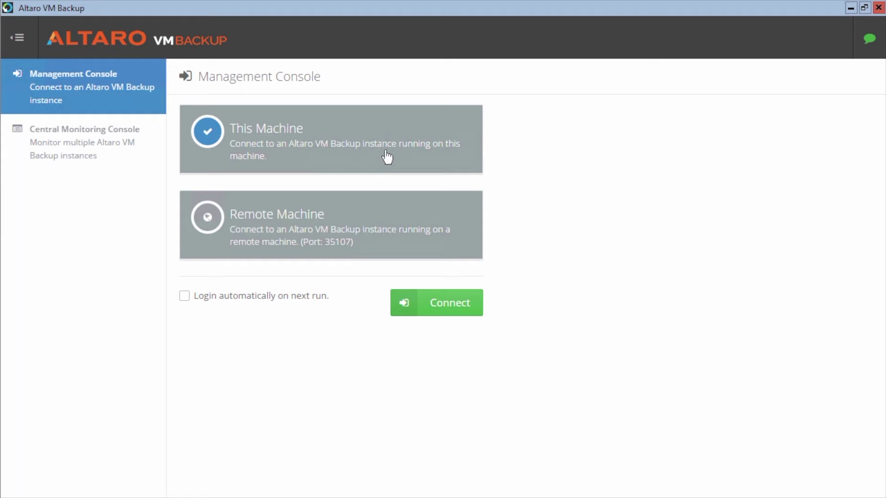
click(452, 308)
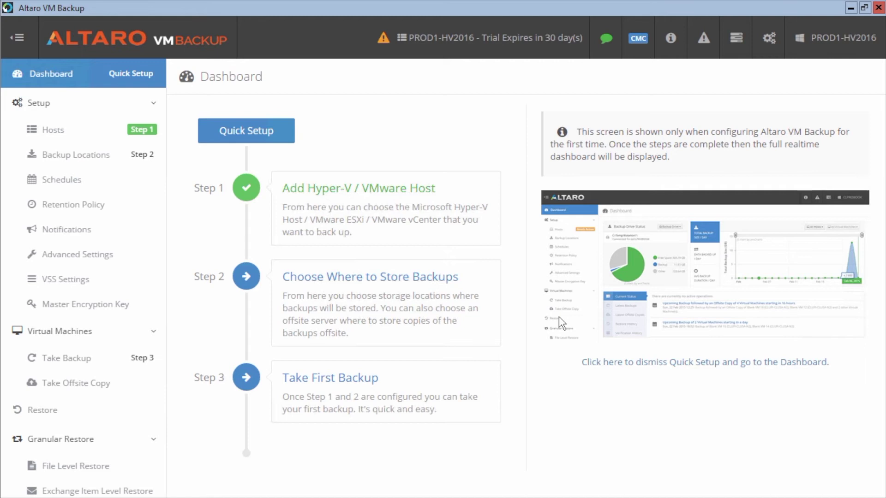
Step: Show the Hosts page listing PROD1-HV2016 with its Hyper-V agent running
click(65, 134)
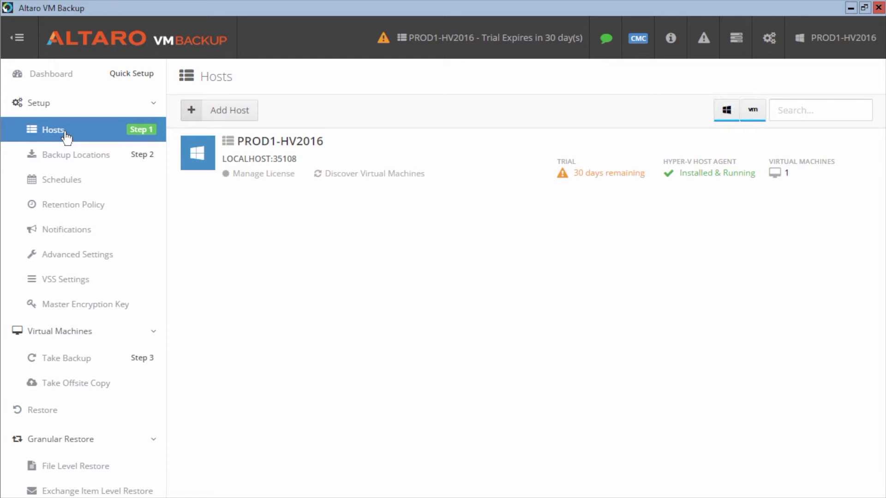
click(242, 113)
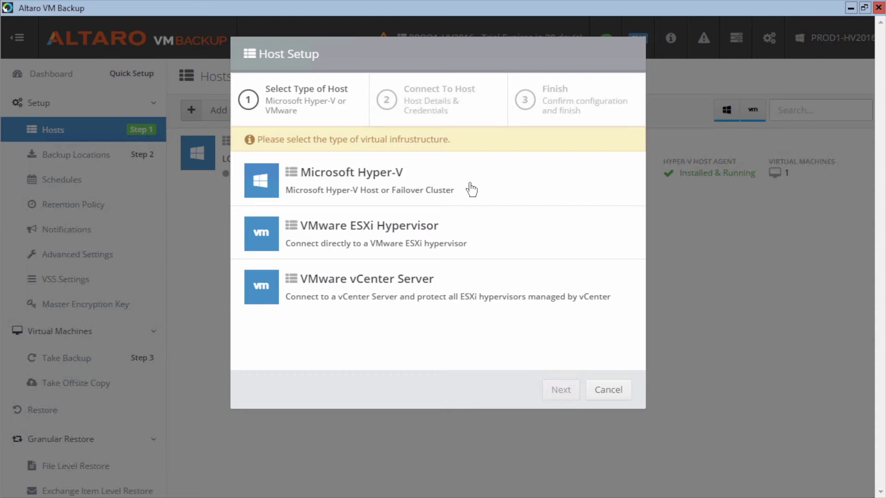
click(609, 390)
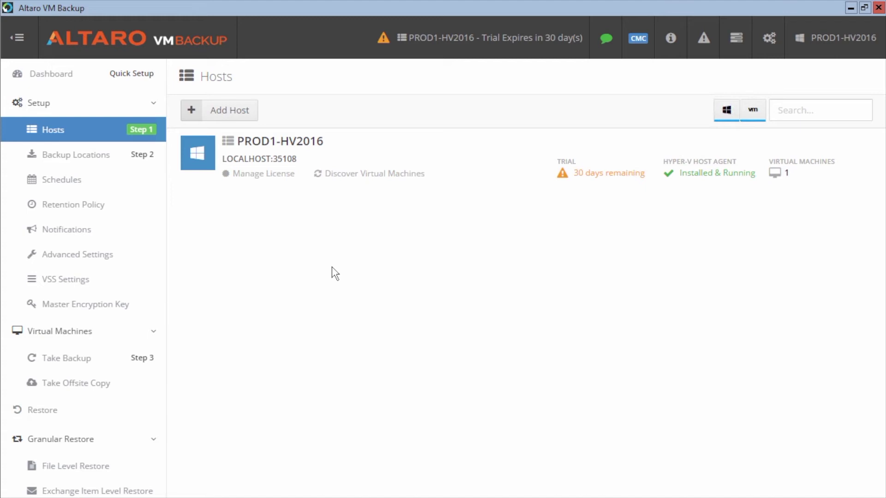
Step: Cancel the licence key and editions prompts to stay on trial, then go to Backup Locations
click(265, 175)
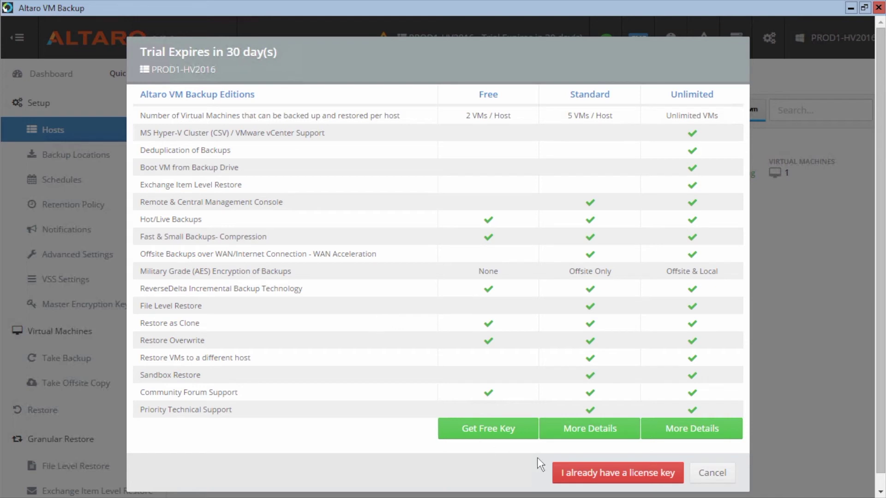
click(624, 480)
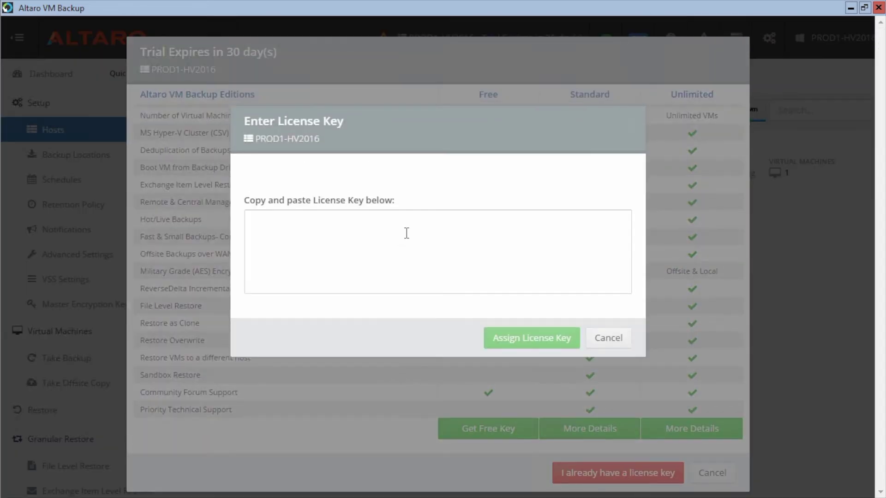
click(407, 233)
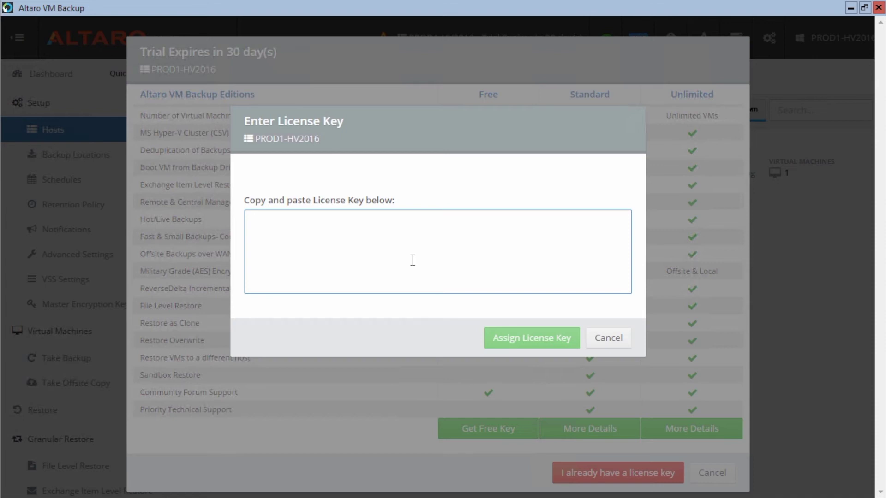
click(603, 340)
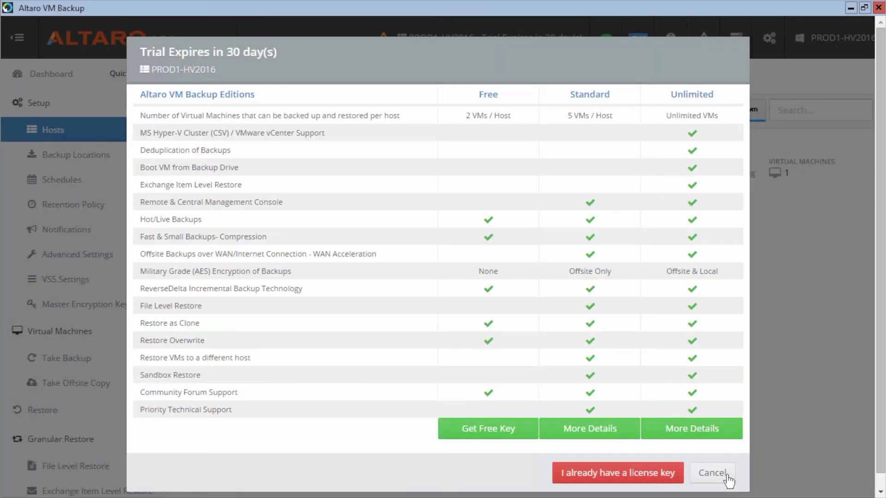
click(720, 475)
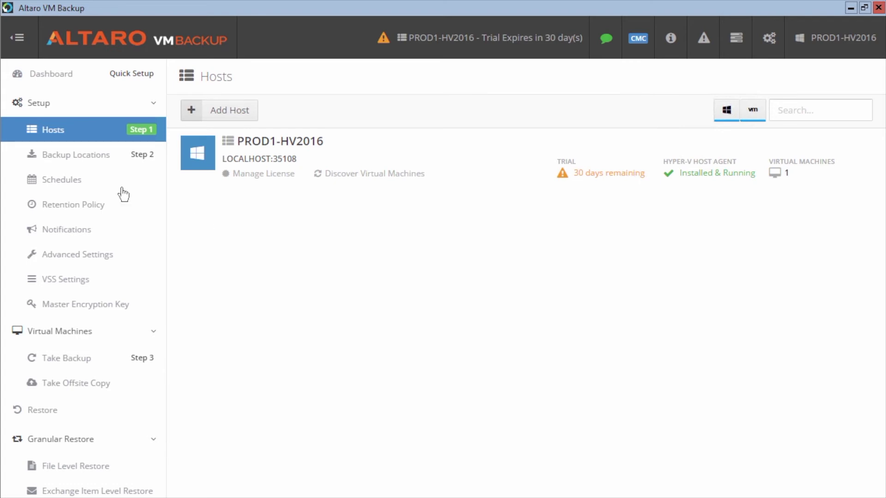
click(82, 156)
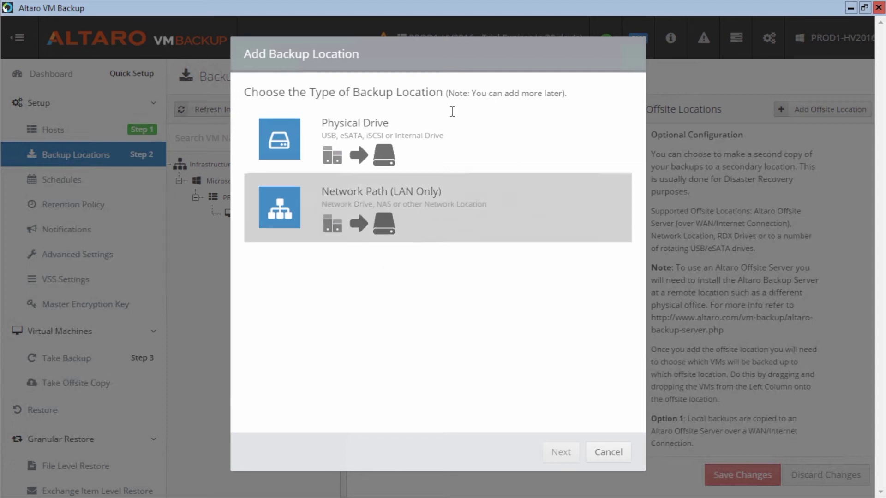
Step: Add physical drive E: (Backup Data) as a backup location with 49.78 GB free
click(471, 142)
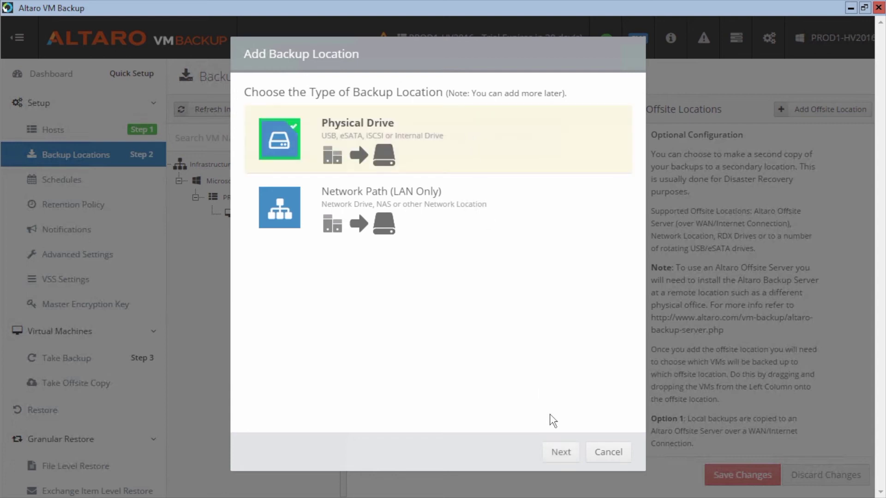
click(563, 453)
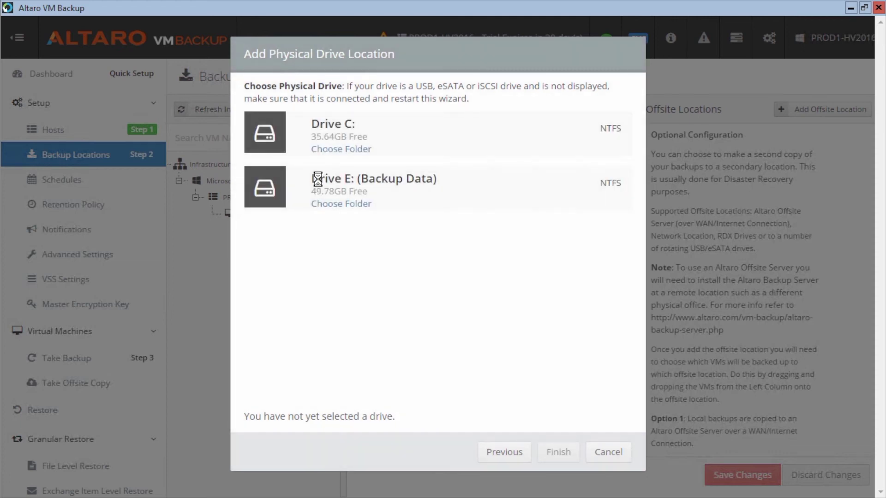
click(456, 189)
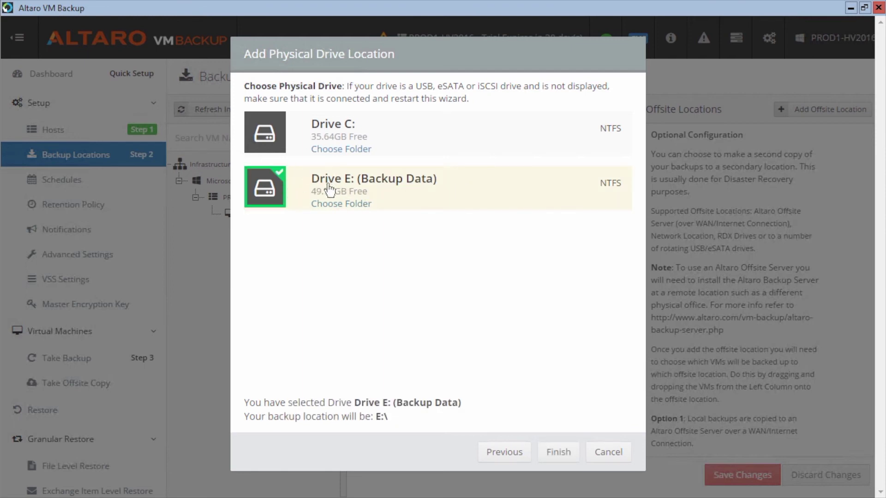
click(562, 453)
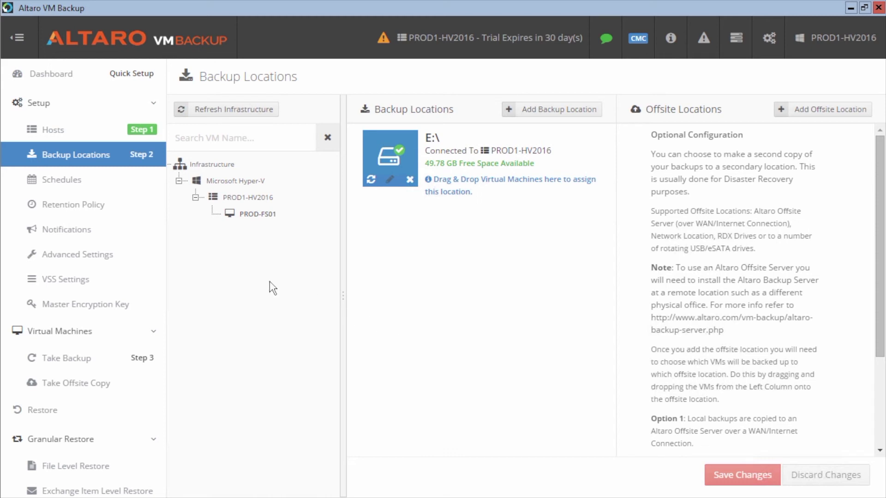
Step: Drag PROD-FS01 onto the E:\ backup location and save the assignment
drag(249, 221, 494, 164)
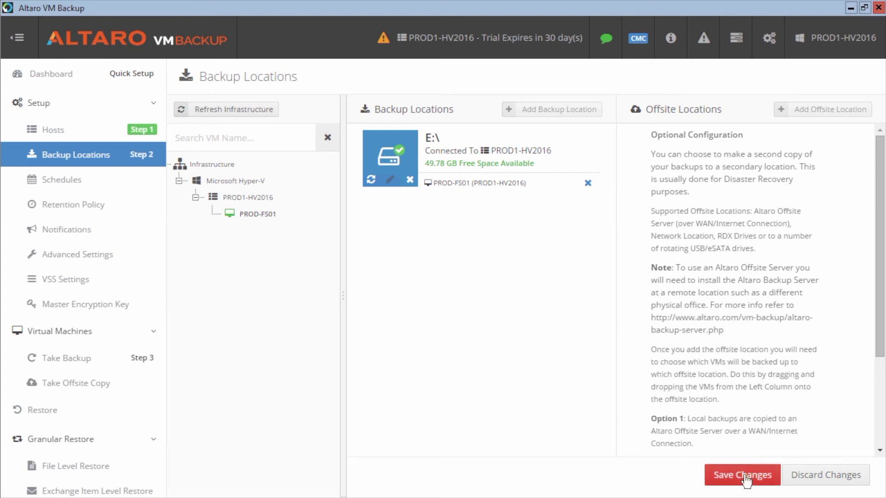
click(723, 478)
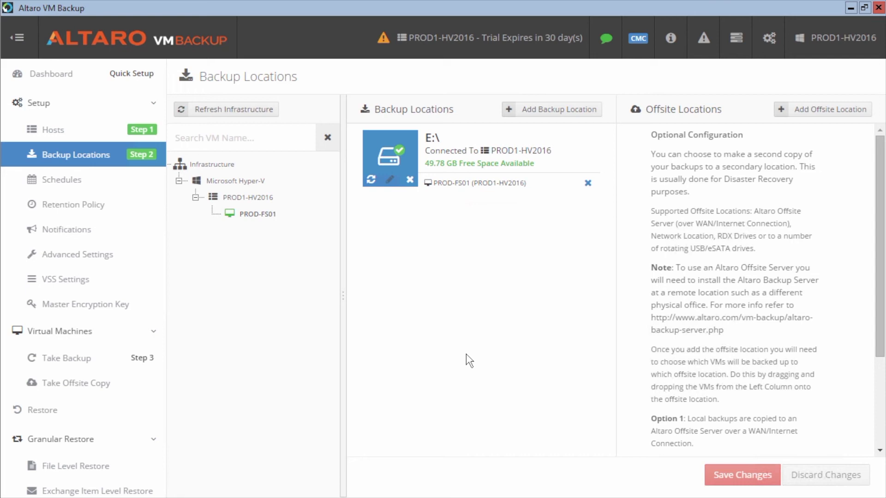
Step: Decline the diagnostics prompt, select PROD-FS01, and start its backup
click(109, 369)
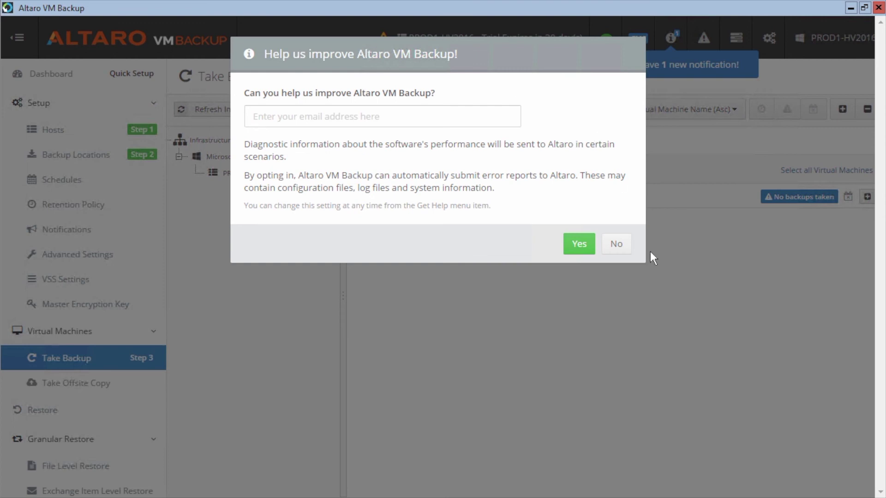
click(620, 251)
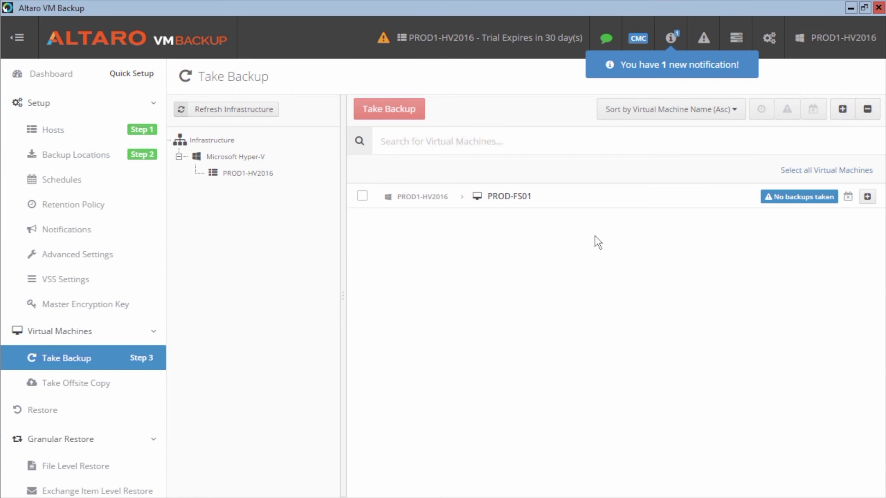
click(362, 196)
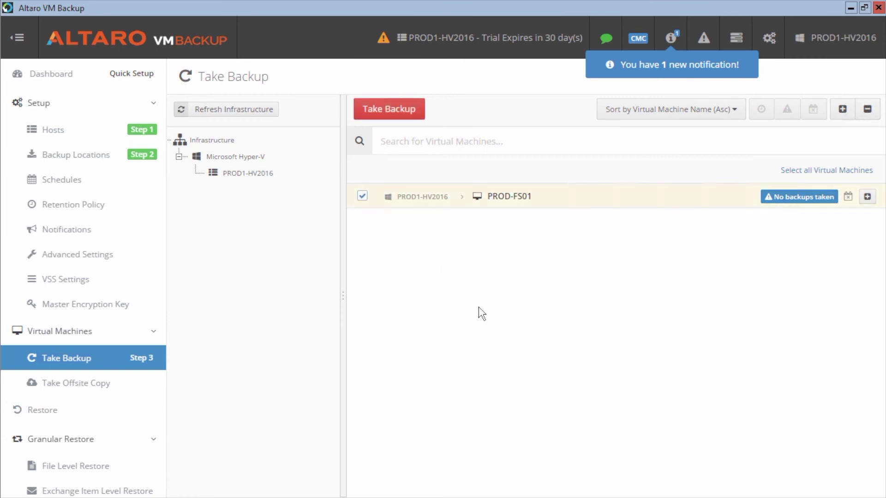
click(396, 111)
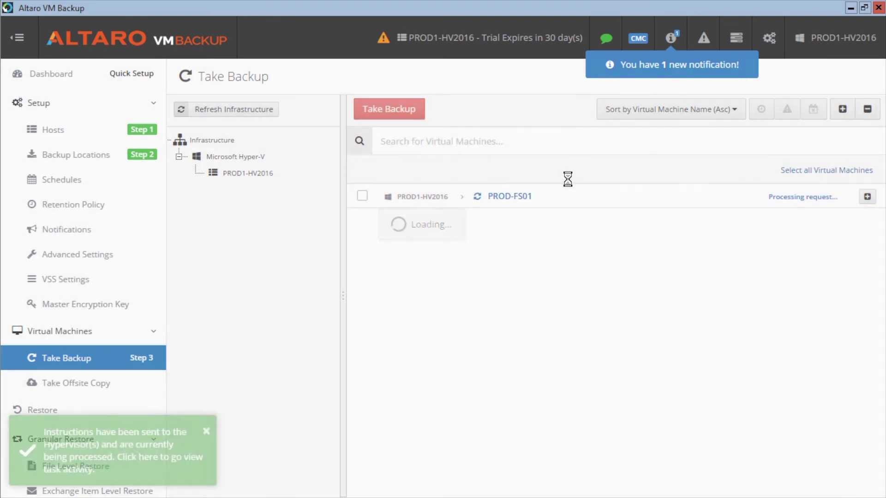
Step: Open the Dashboard to follow the PROD-FS01 backup as it takes a shadow copy
click(107, 446)
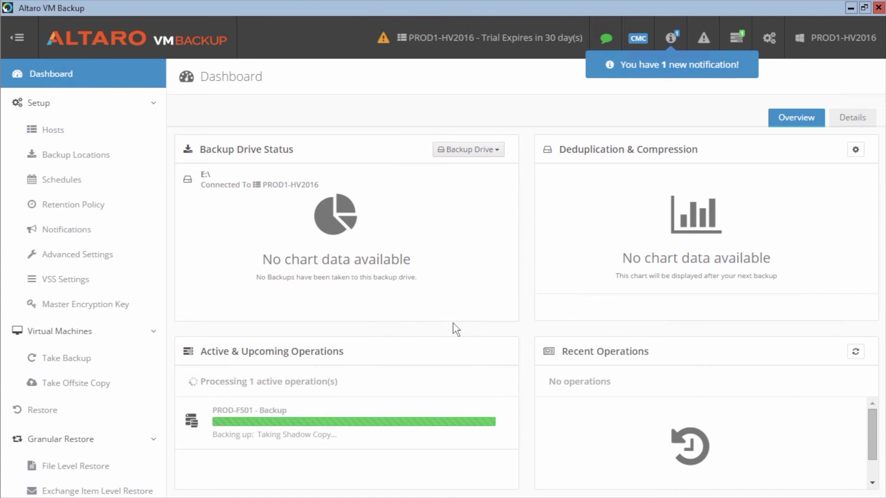
scroll(76, 307, down, 4)
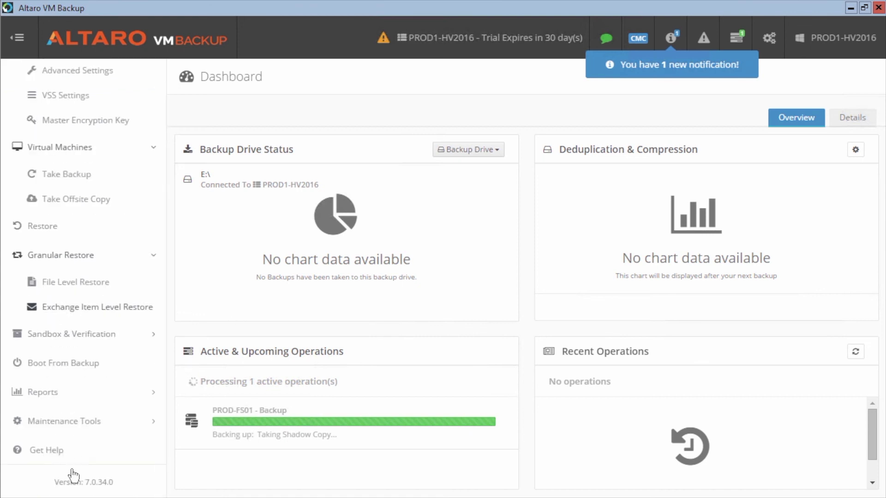
Step: Go to the Get Help page from the sidebar for support contact, live chat and tutorials
click(59, 454)
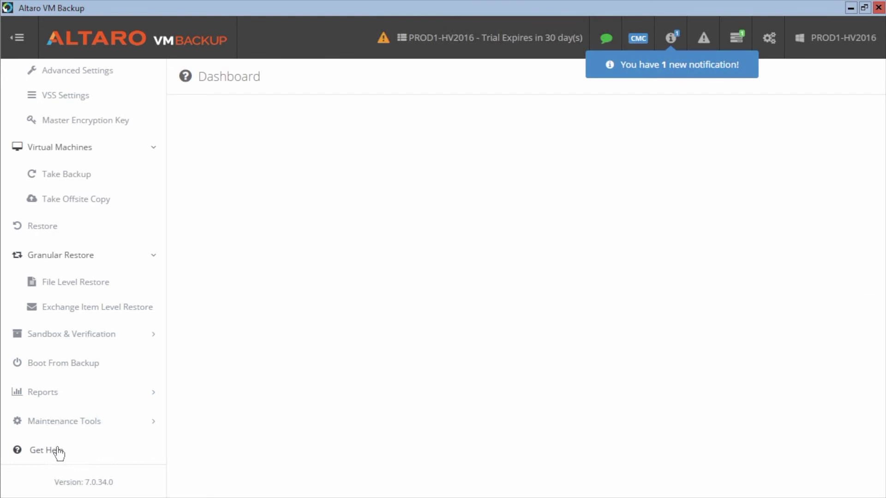